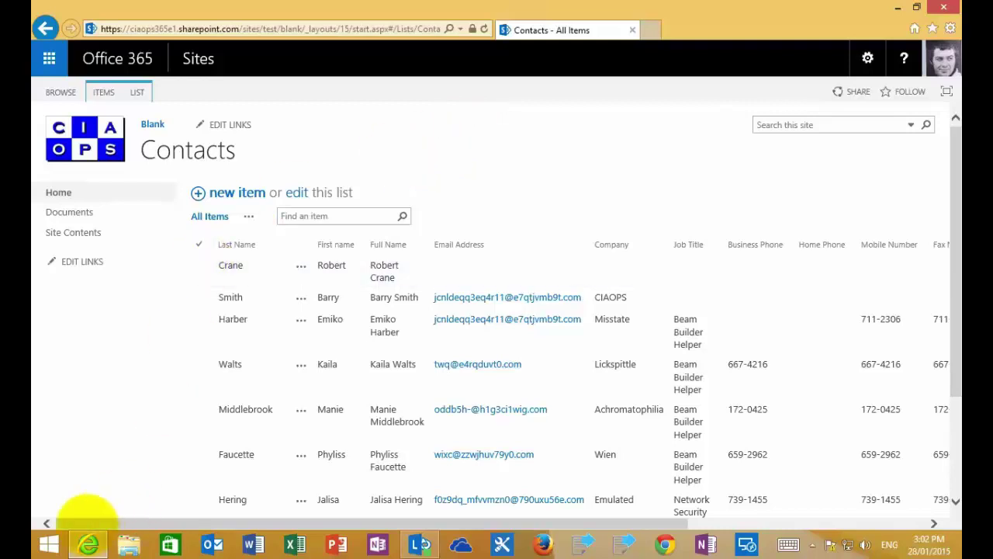
Browse the Start screen's full app list to Access 2013, then return to the SharePoint Contacts list
left_click(56, 544)
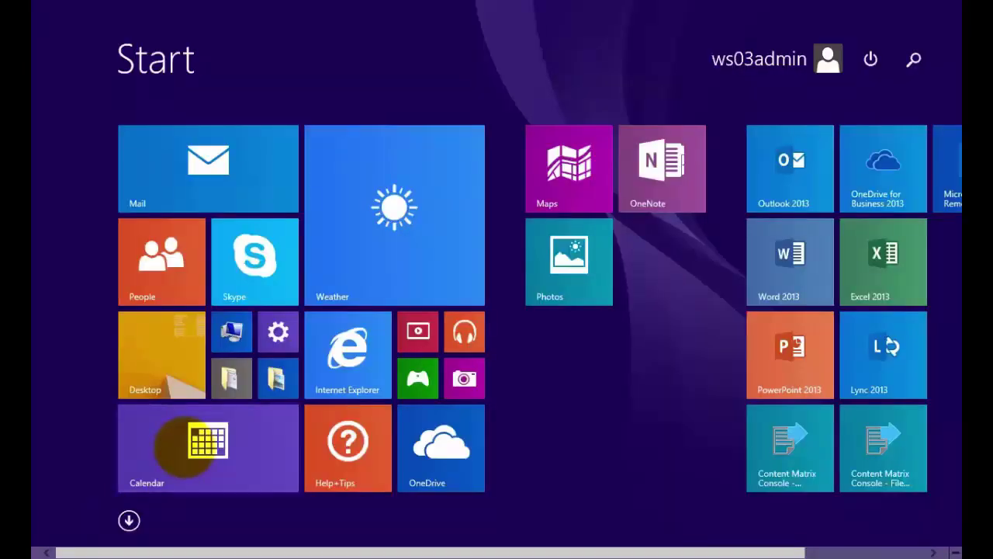
left_click(129, 521)
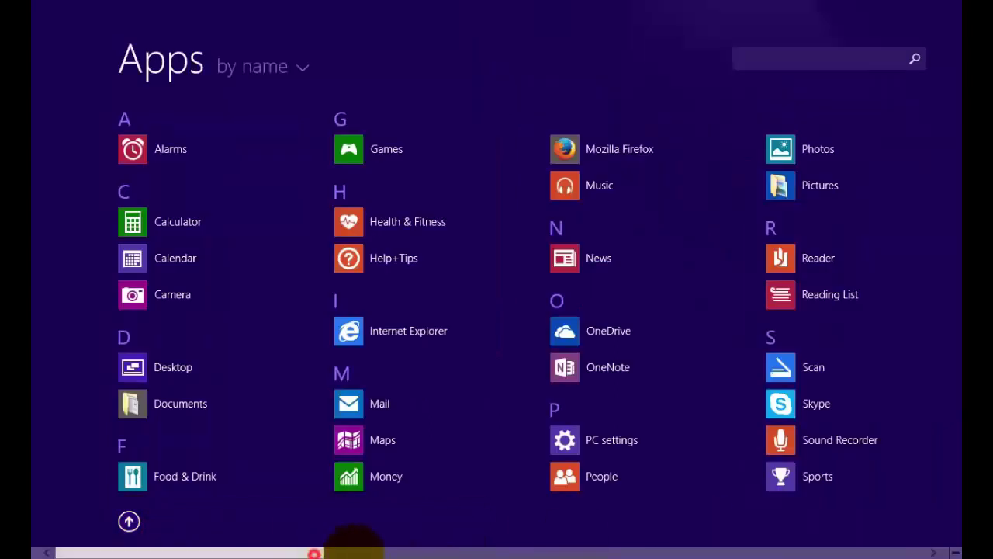
scroll(350, 547, "down", 5)
scroll(522, 543, "down", 5)
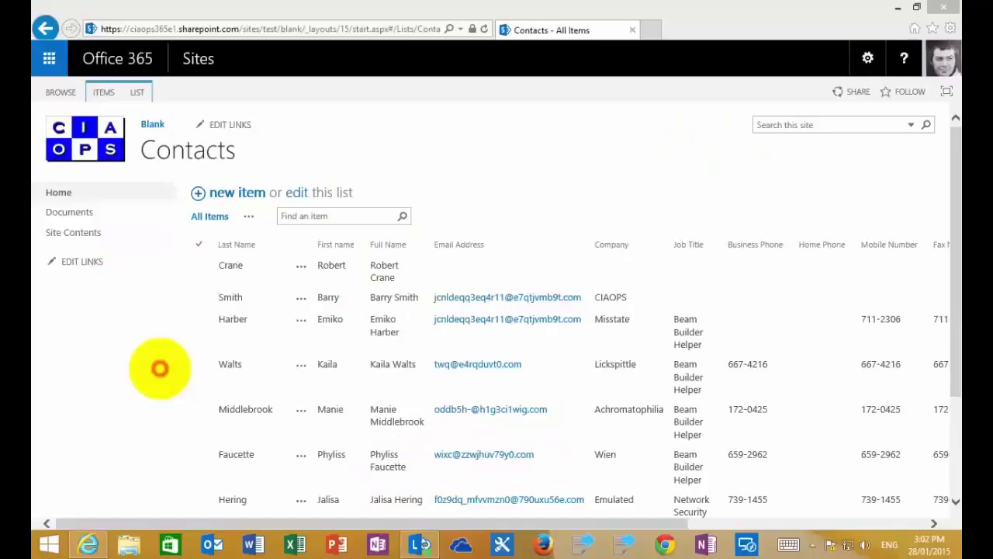
left_click(160, 368)
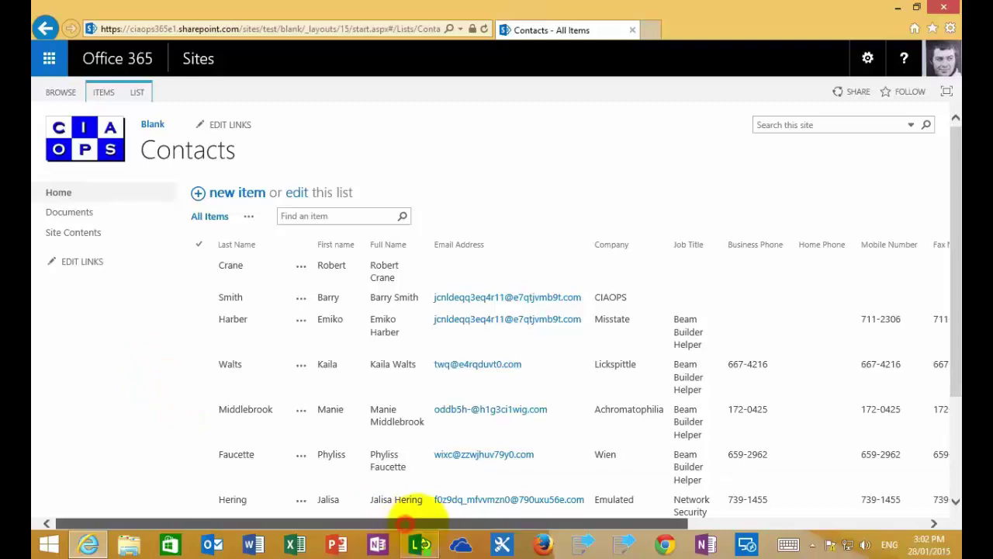
left_click_drag(399, 526, 404, 512)
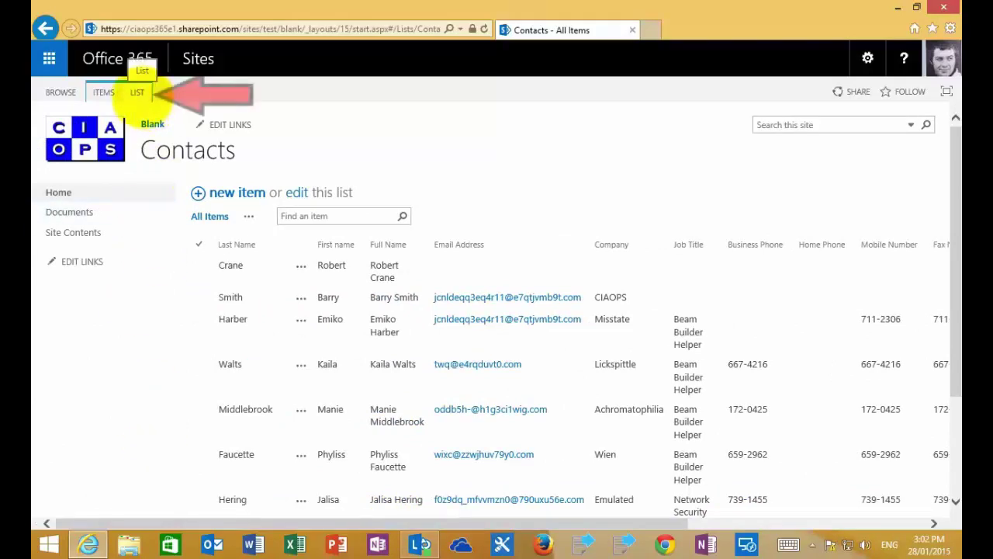
Choose Open with Access from the LIST ribbon's Connect & Export group for the Contacts list
left_click(138, 93)
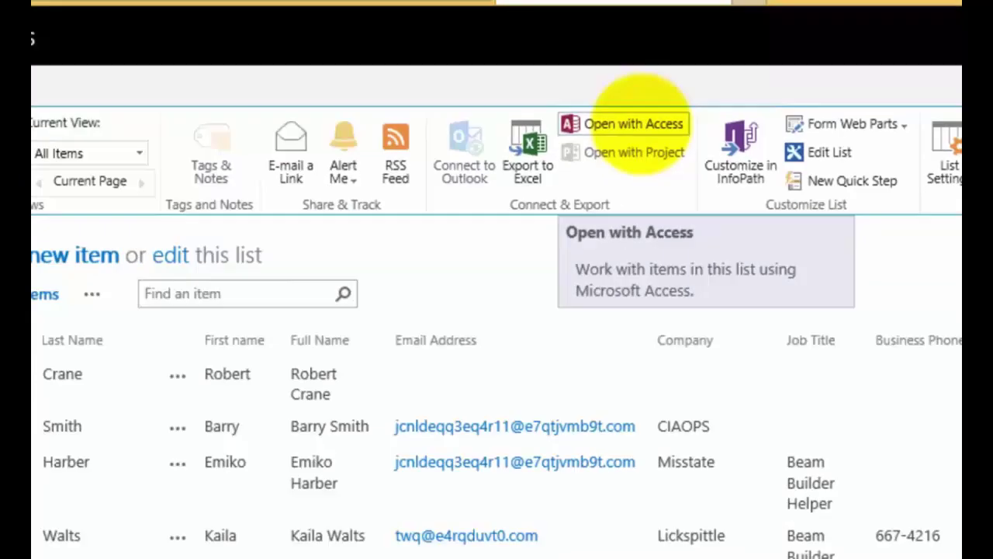
left_click(712, 95)
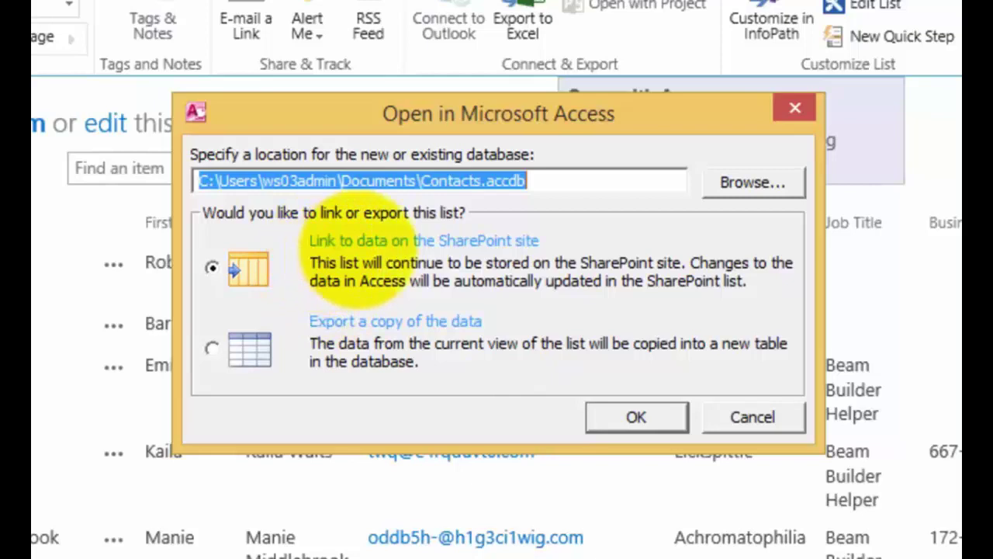
Accept Contacts.accdb with 'Link to data on the SharePoint site' selected and confirm
left_click(613, 417)
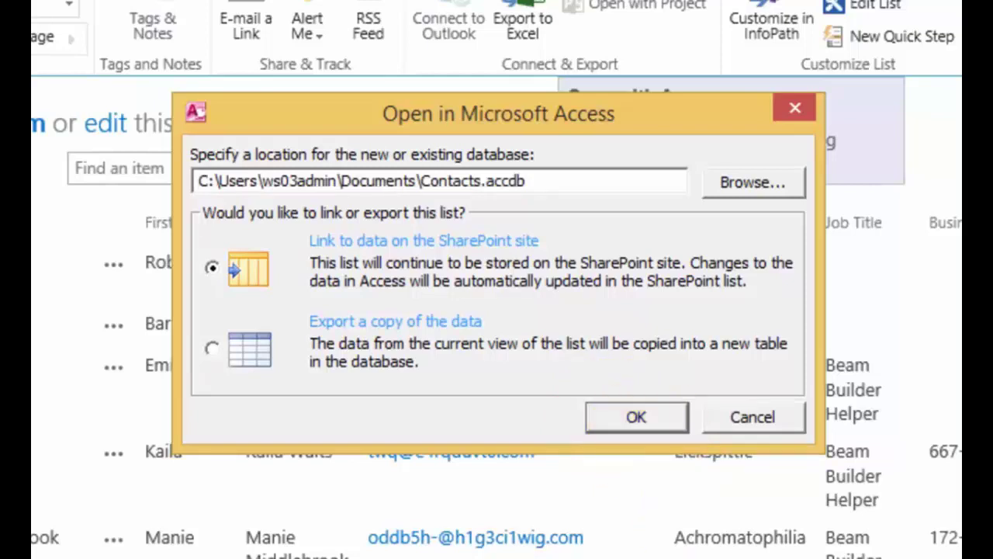
Bring the Contacts.accdb Access window forward, maximize it, and open the linked Contacts table
mouse_move(745, 543)
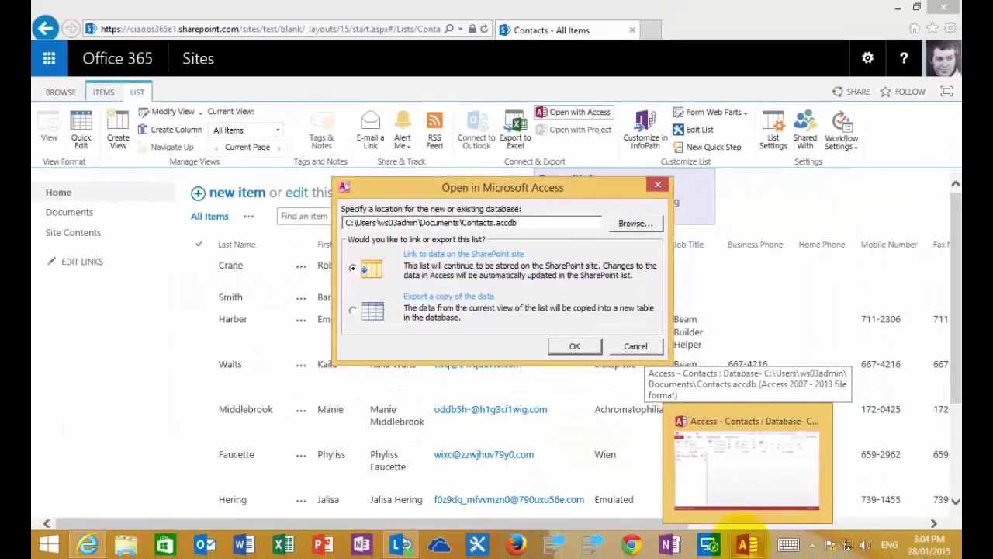
left_click(745, 543)
left_click(570, 359)
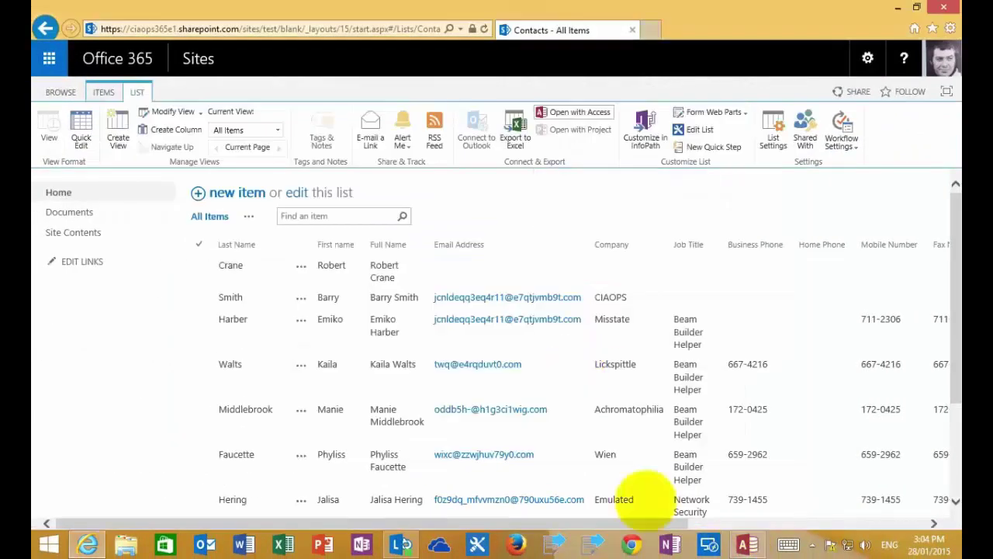
left_click(747, 543)
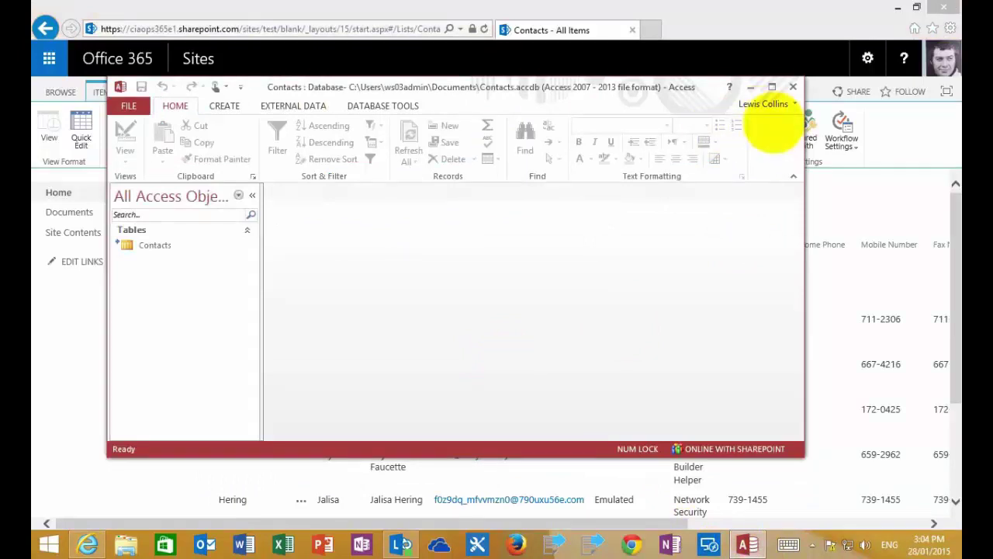
left_click(772, 86)
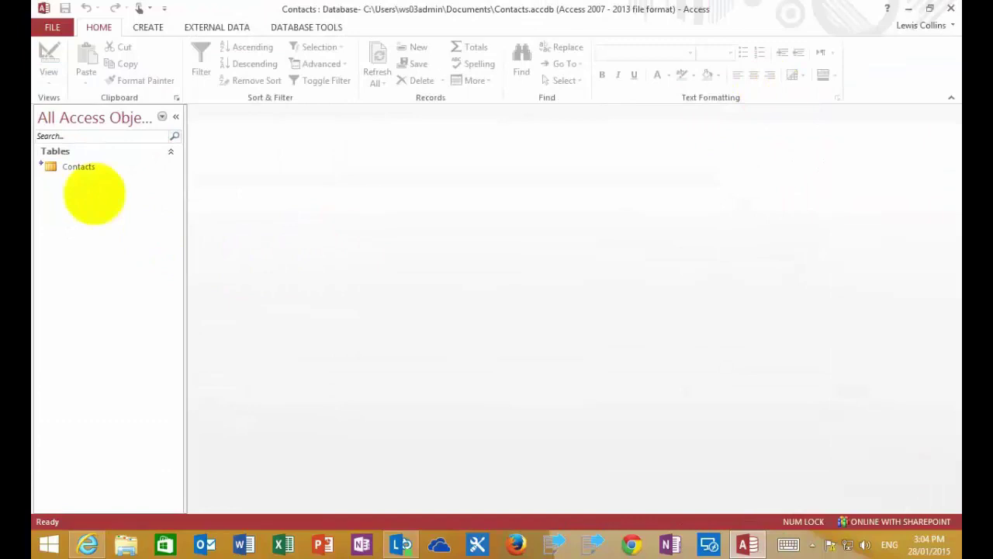
left_click(79, 166)
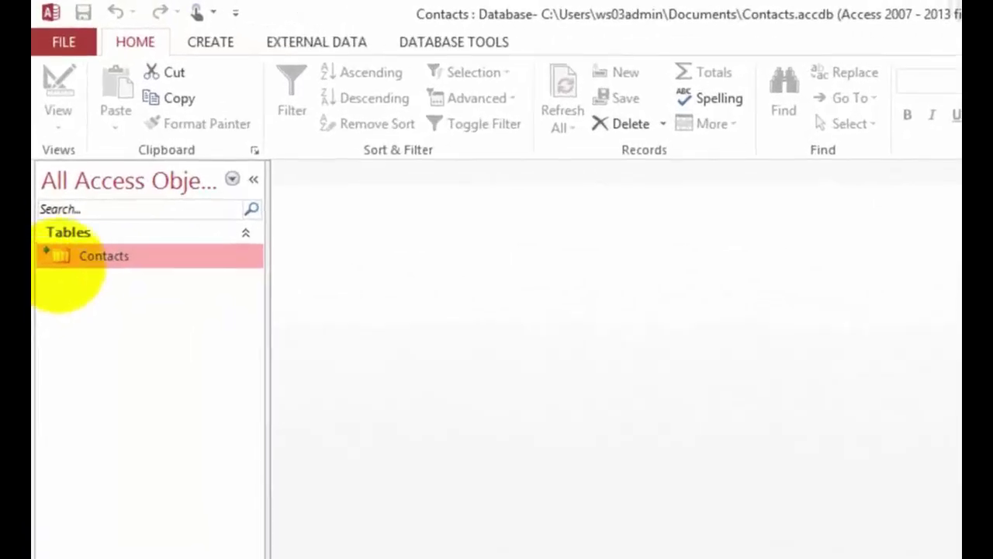
left_click(89, 259)
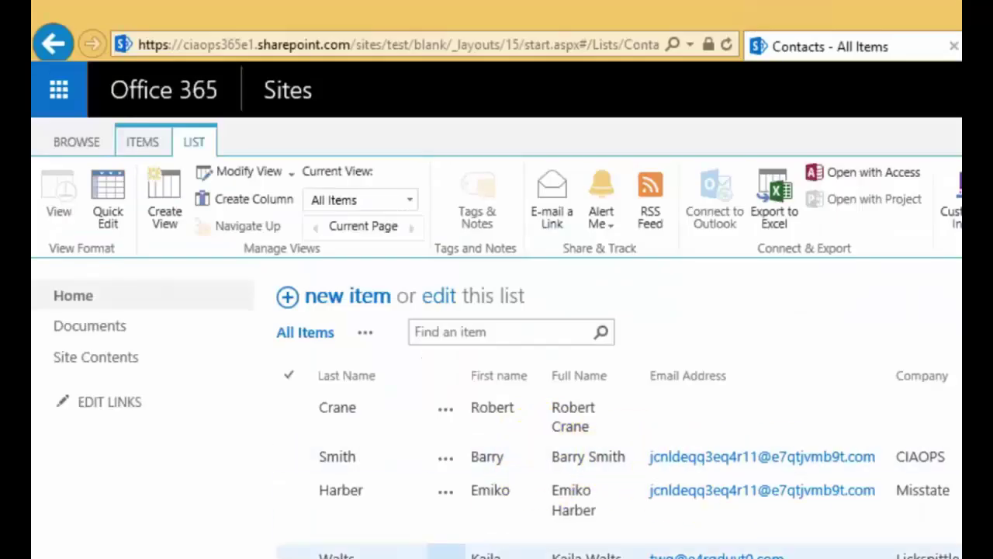
scroll(496, 412, "down", 3)
scroll(497, 411, "down", 1)
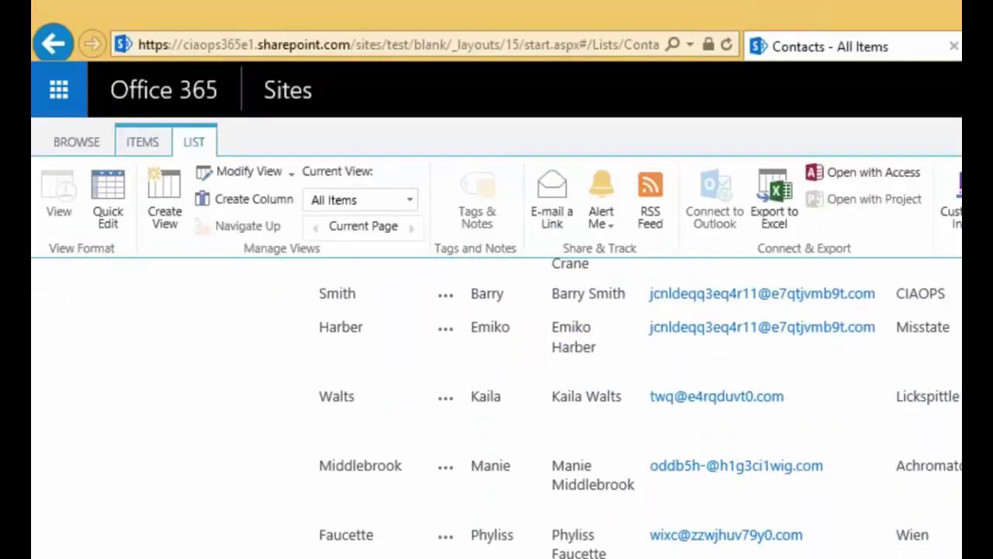
scroll(497, 411, "up", 3)
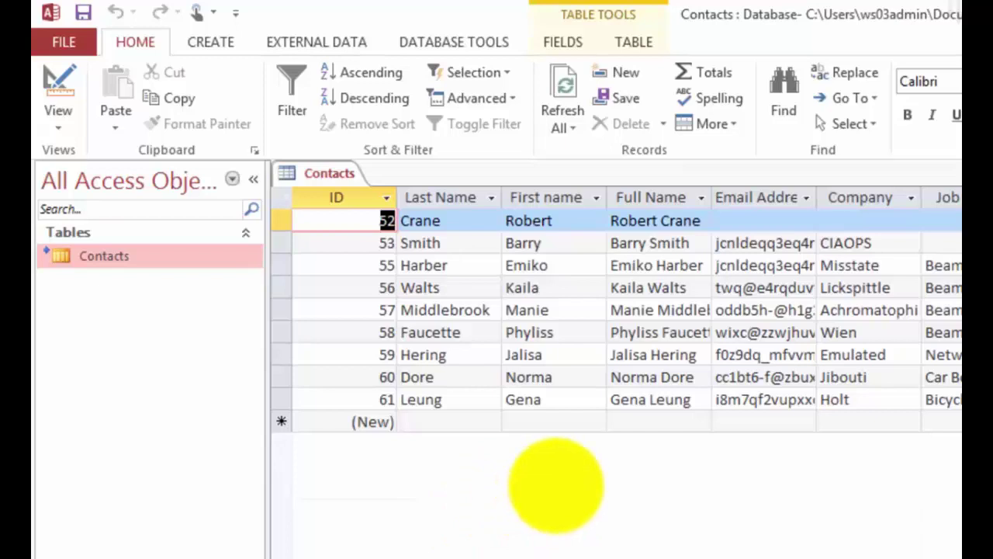
Give record 52 the contact's e-mail address, company CIAOPS and job title 'Princ', then Refresh All
left_click(735, 220)
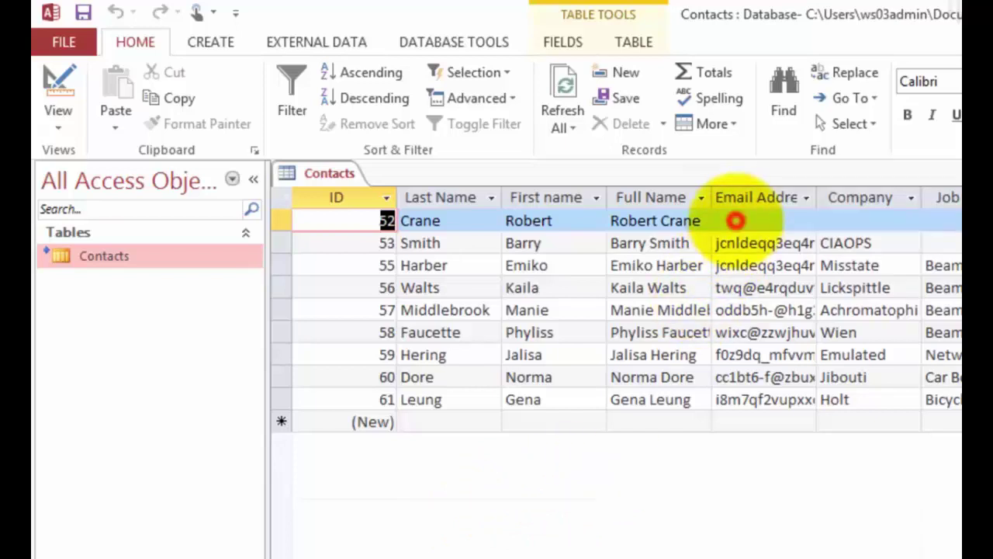
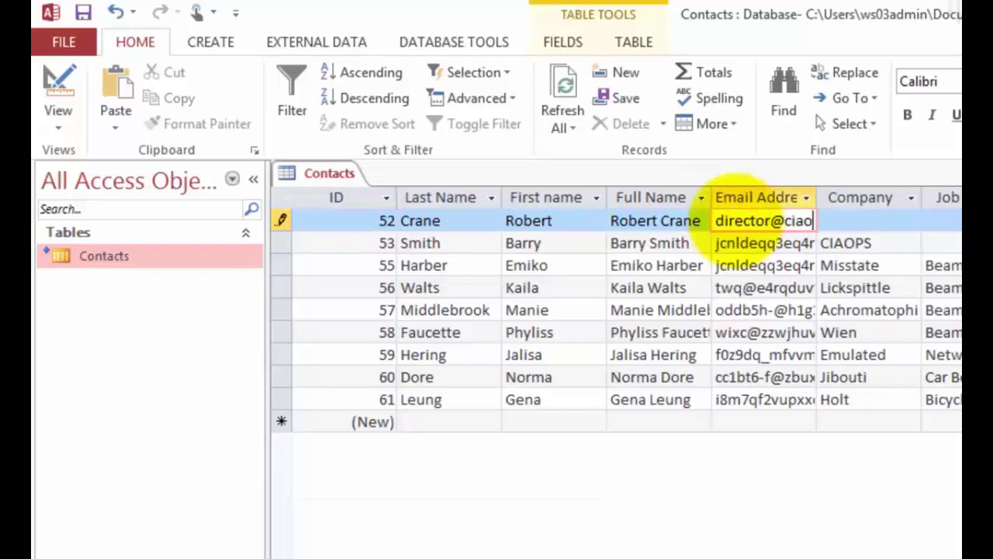
key("Tab")
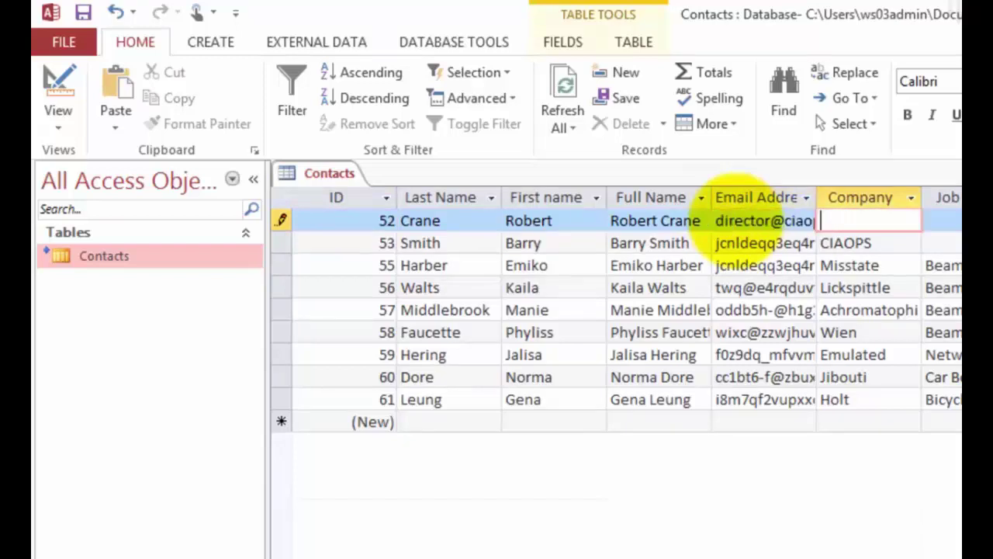
type("CIAOPS")
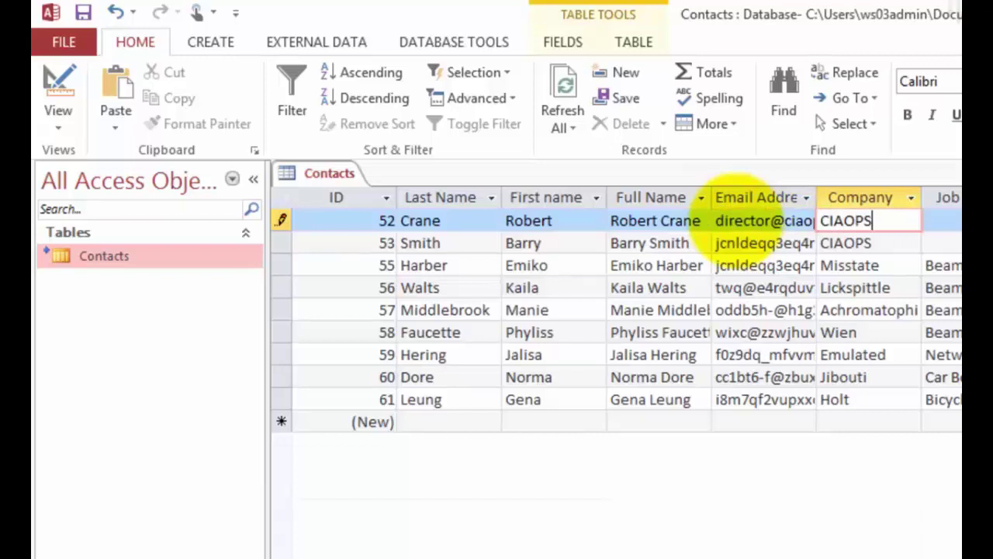
key("Tab")
type("P")
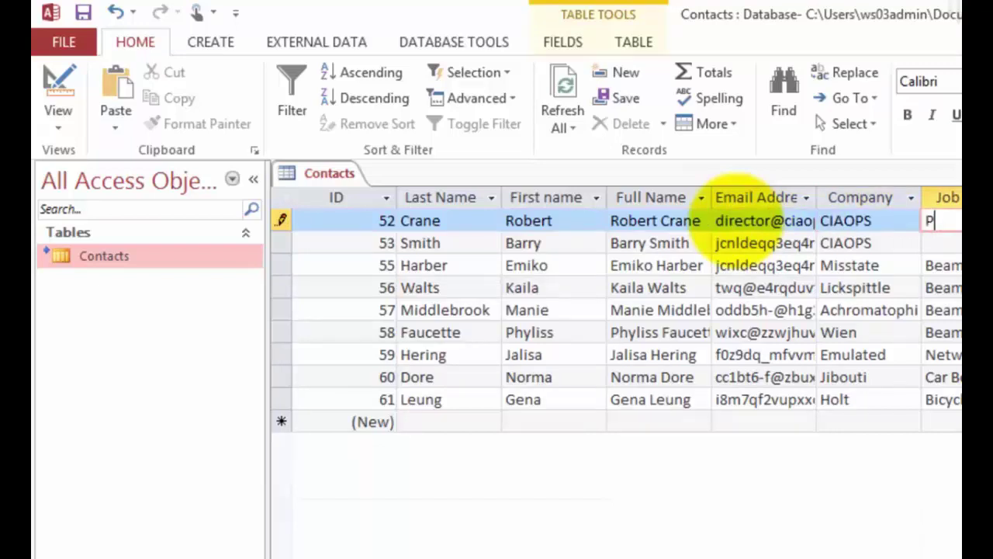
type("rinc")
key("Tab")
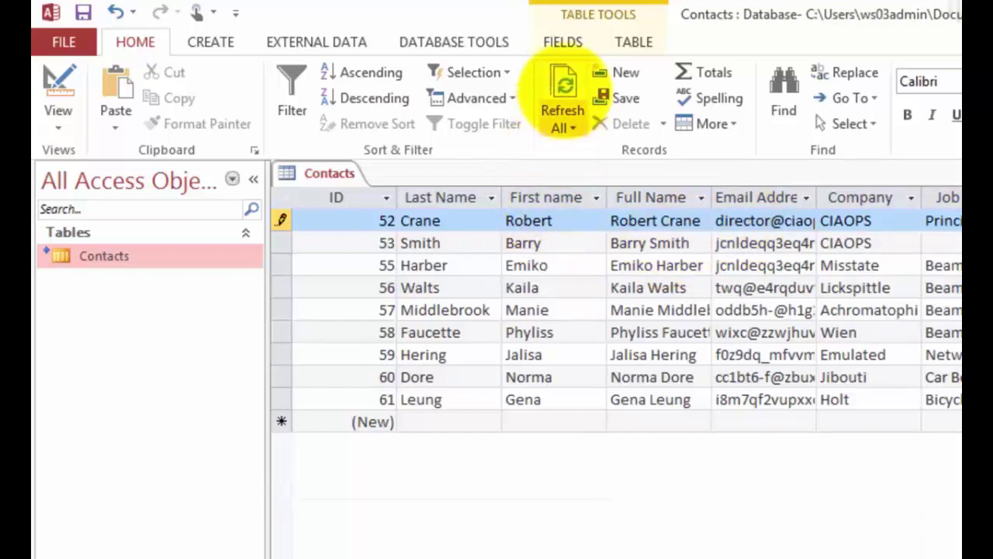
left_click(565, 87)
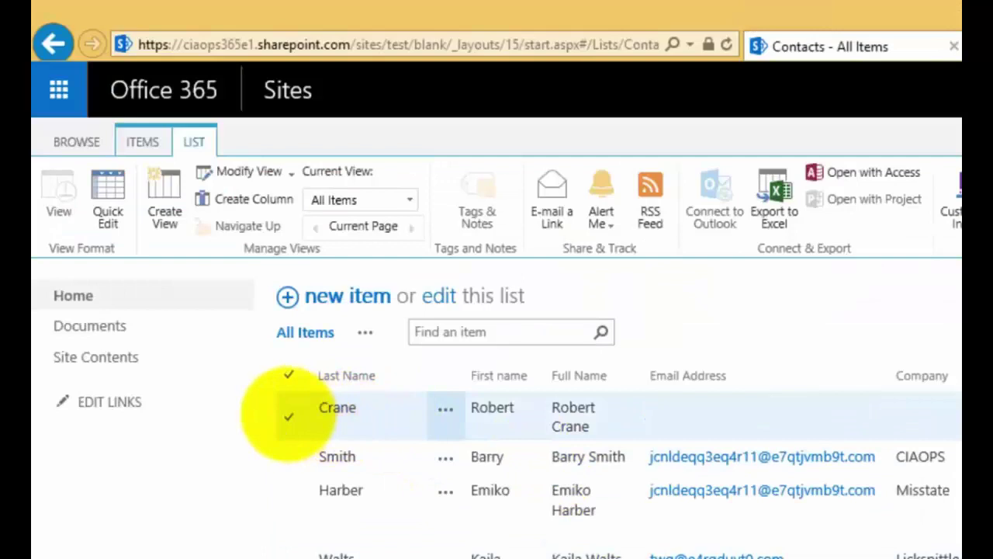
Reload the SharePoint Contacts list to show the Access edits and reselect the first contact
left_click(289, 417)
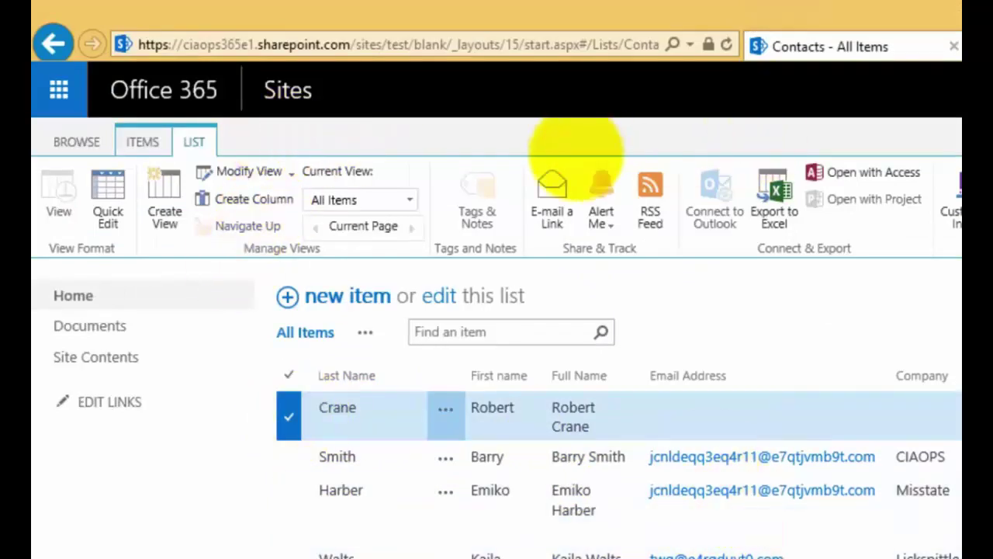
left_click(727, 44)
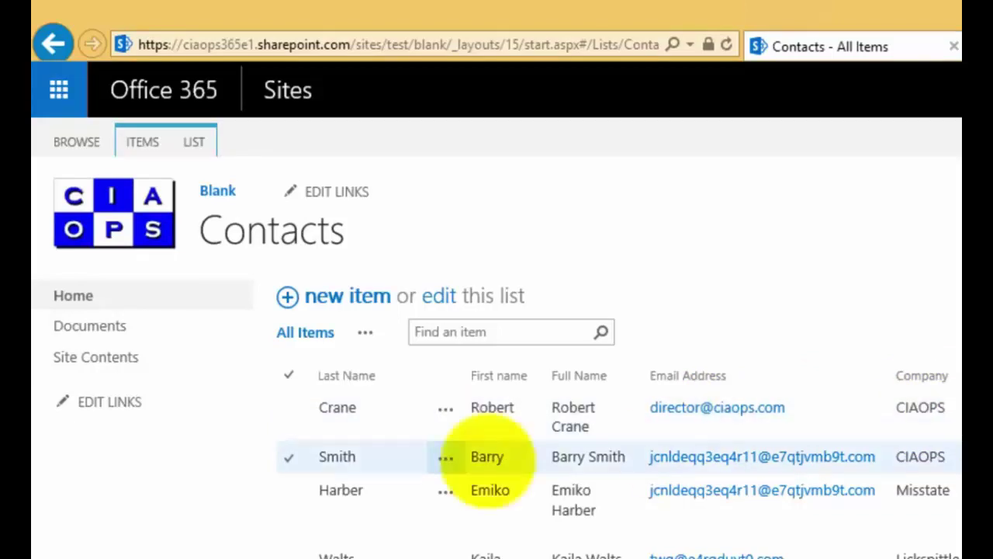
left_click(285, 410)
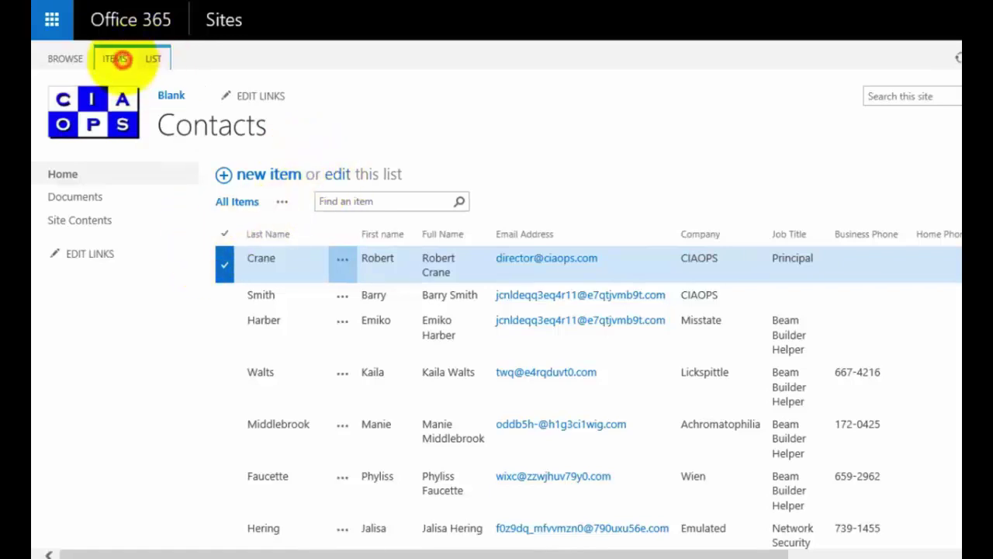
Open the first contact's edit form and enter its fax number and street address
left_click(117, 59)
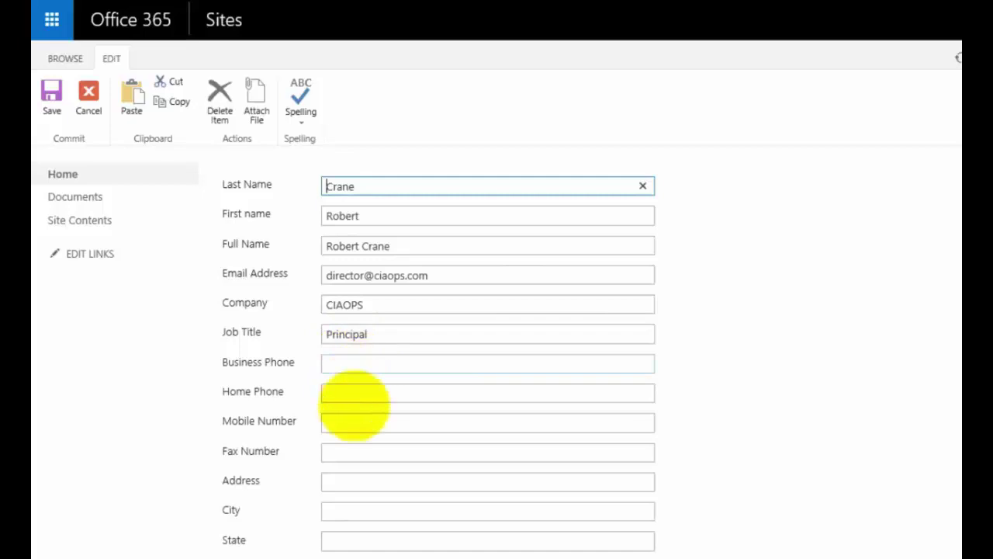
left_click(336, 451)
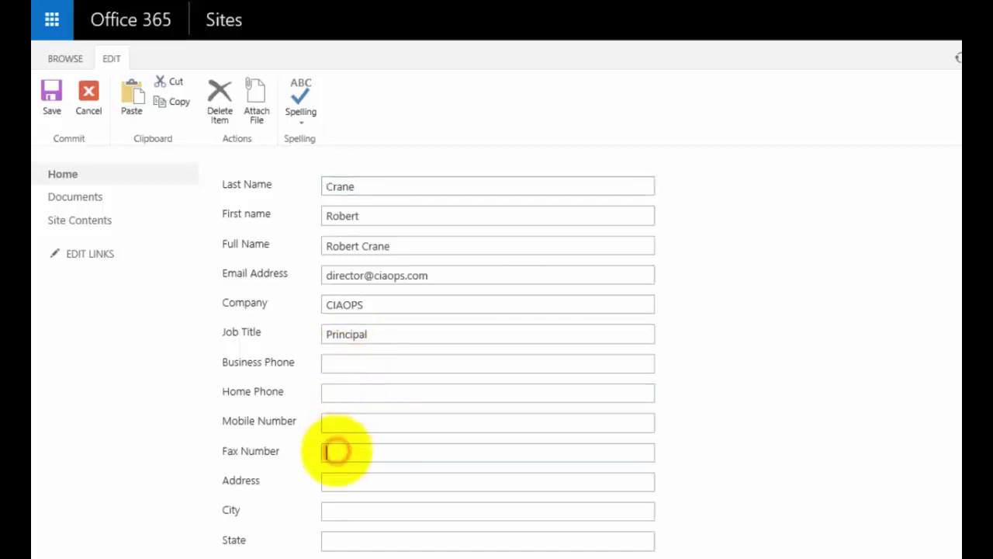
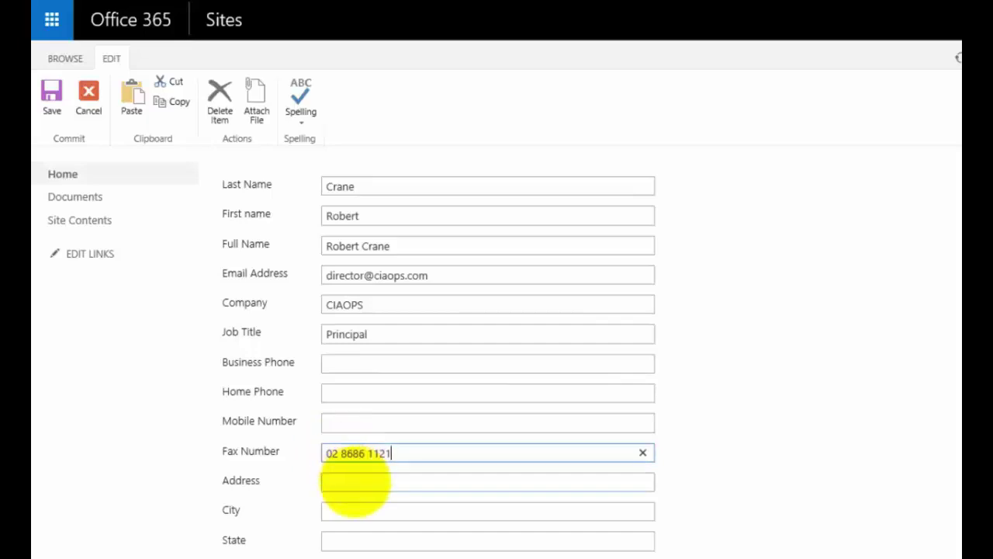
left_click(355, 479)
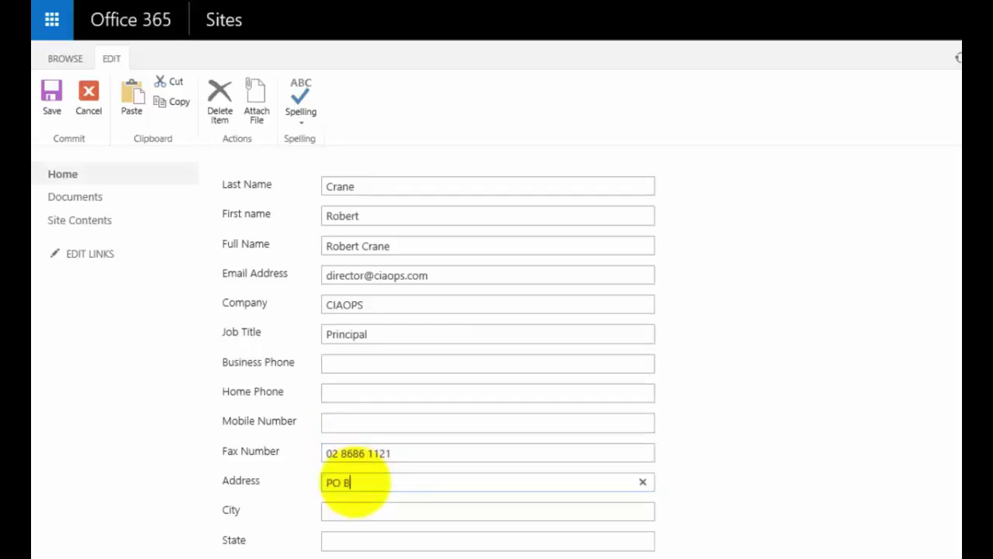
Fill in the contact's city and state NSW, correcting the mistyped state, and save the item
key("Tab")
type("Beecroft")
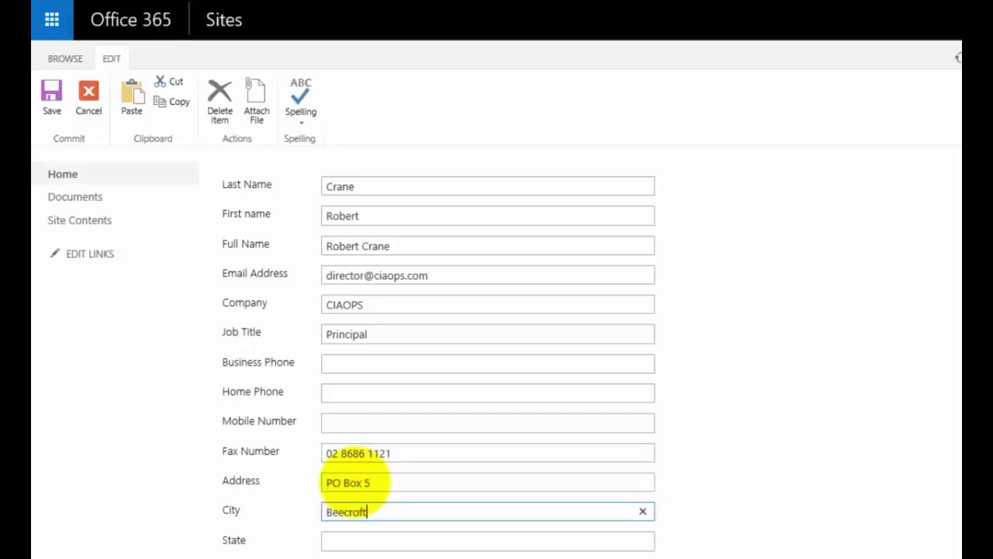
key("Tab")
type("Nsw")
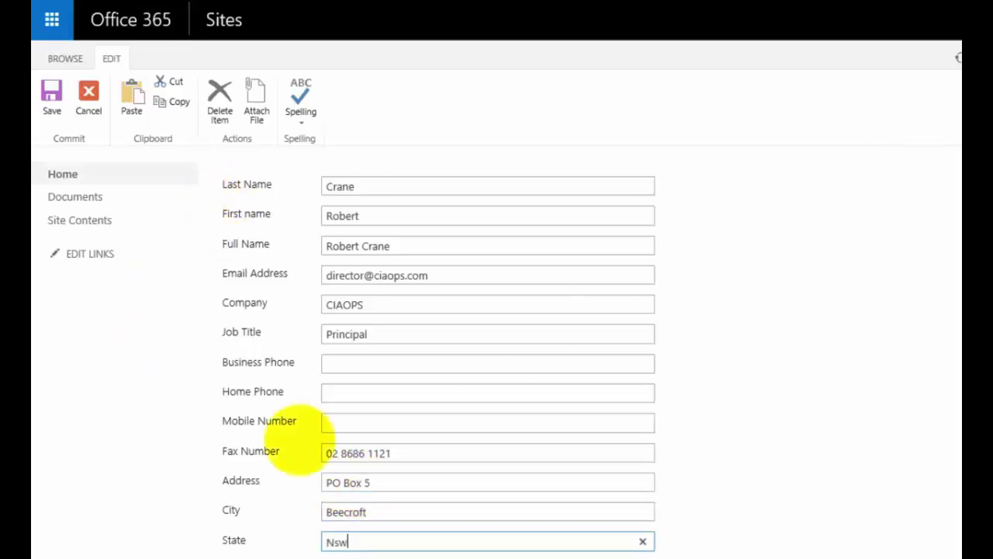
left_click(351, 540)
key("BackSpace")
key("BackSpace")
key("BackSpace")
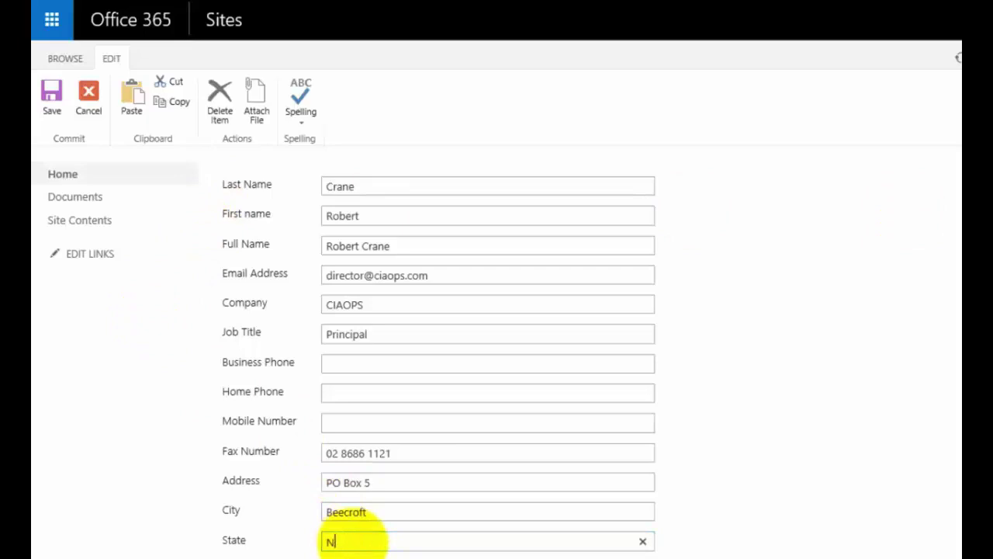
type("SW")
key("BackSpace")
key("BackSpace")
type("NSW")
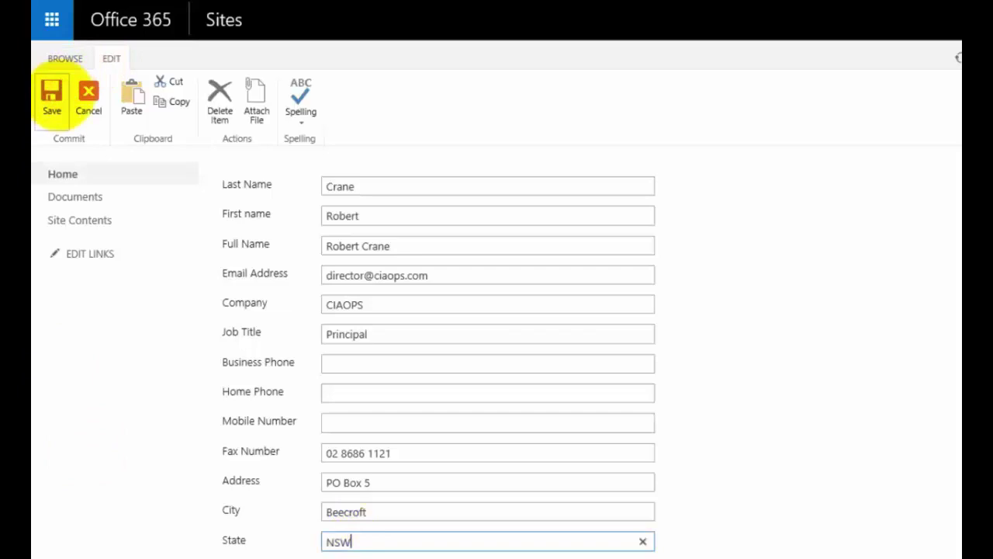
left_click(51, 93)
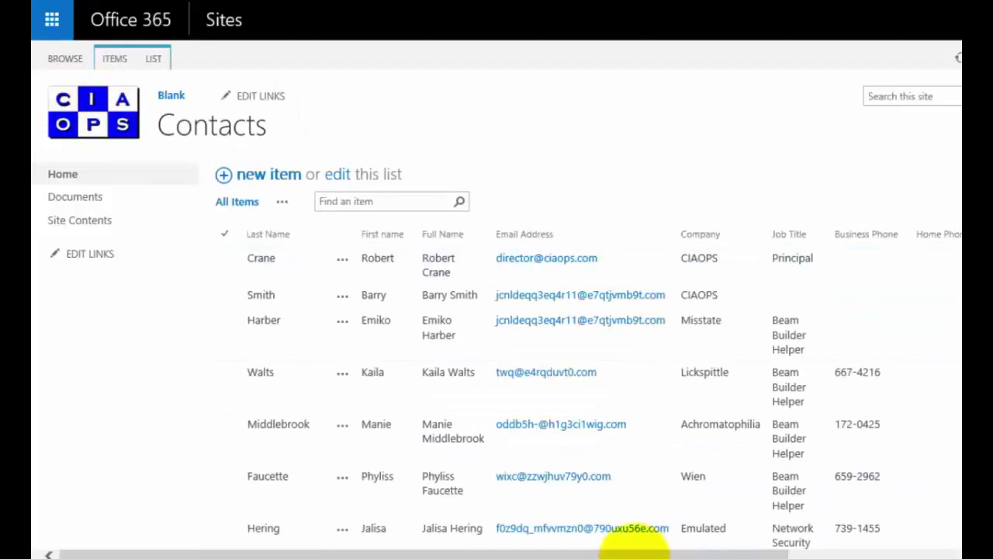
Scroll the Access Contacts datasheet to the address columns and Refresh All to show the new fax and address
left_click_drag(709, 552, 943, 535)
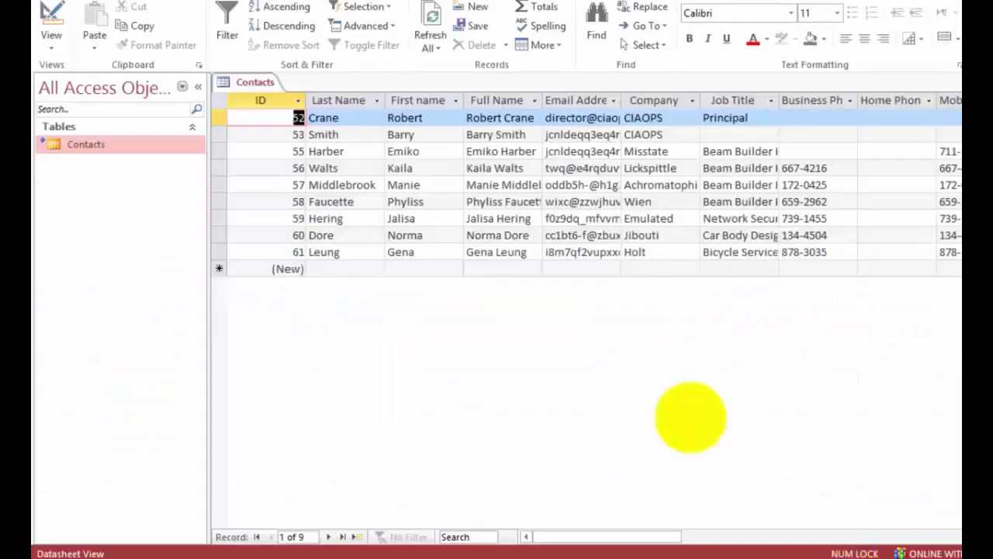
left_click_drag(585, 528, 681, 526)
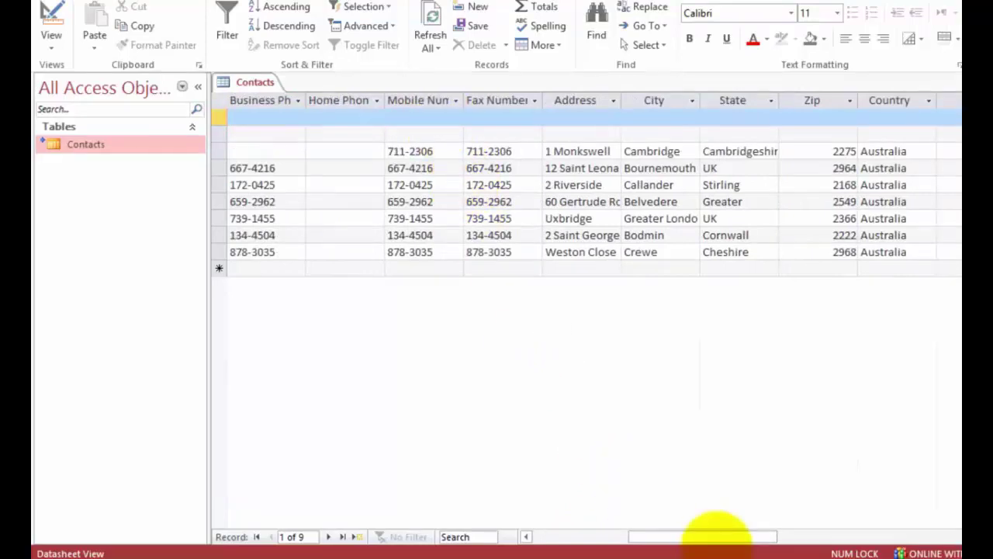
left_click_drag(712, 536, 655, 525)
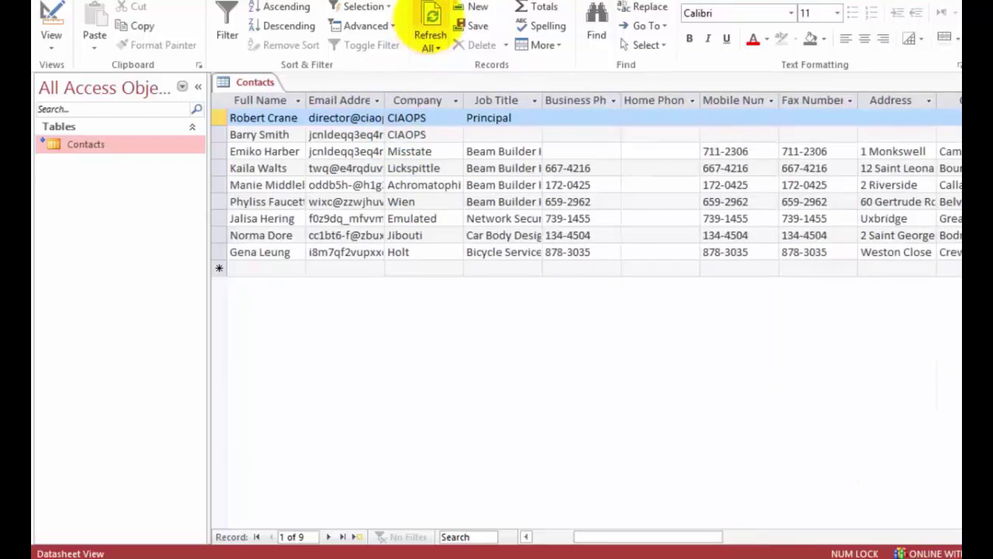
left_click(432, 15)
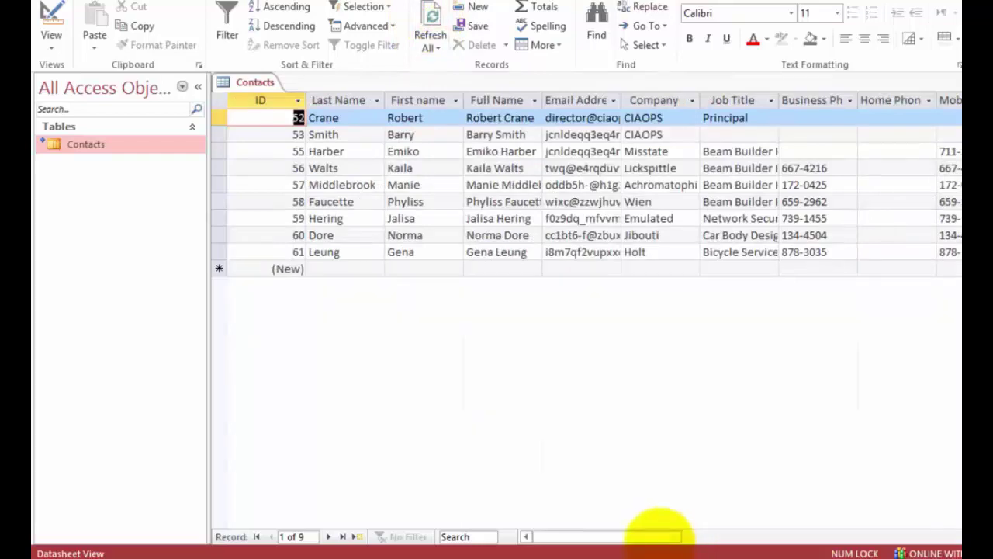
left_click_drag(656, 531, 729, 530)
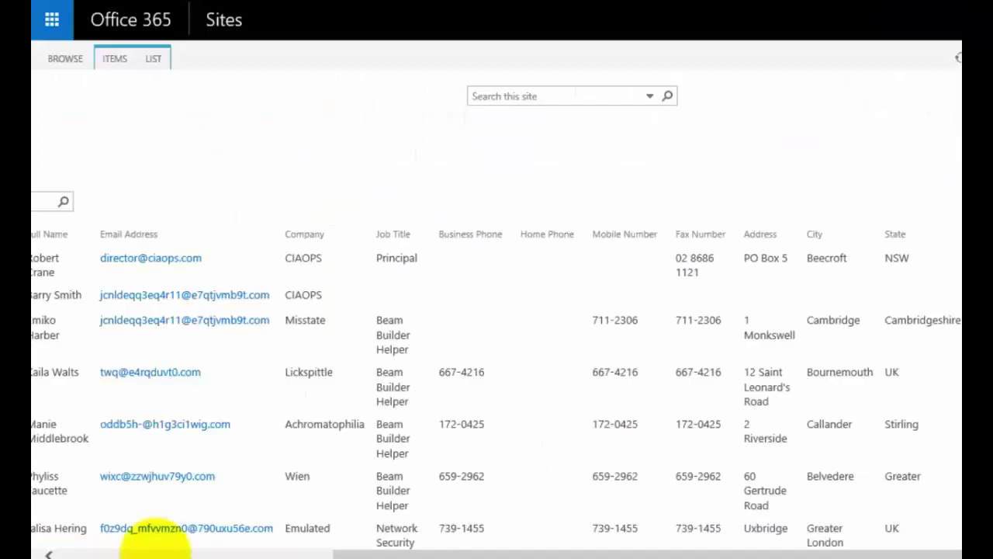
left_click_drag(621, 553, 620, 553)
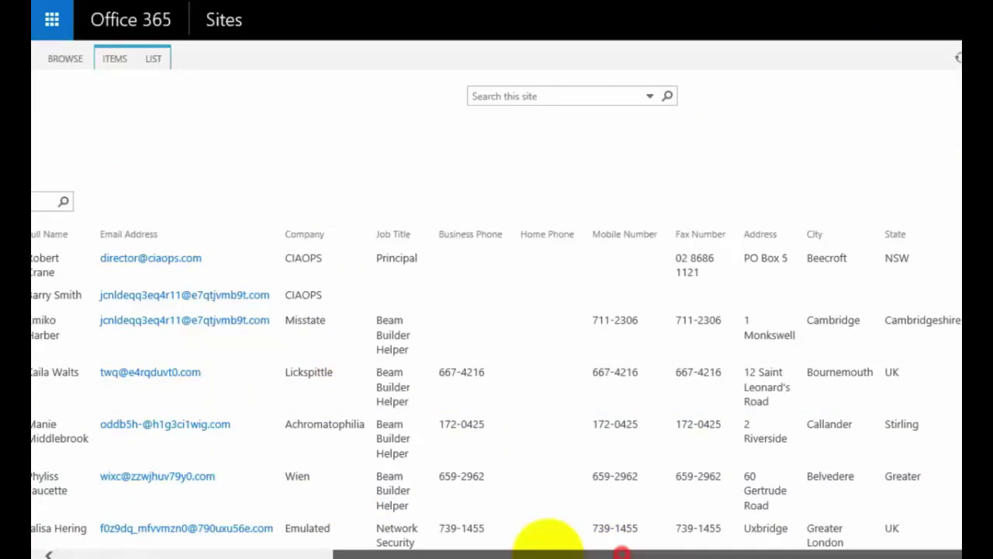
left_click_drag(548, 543, 244, 543)
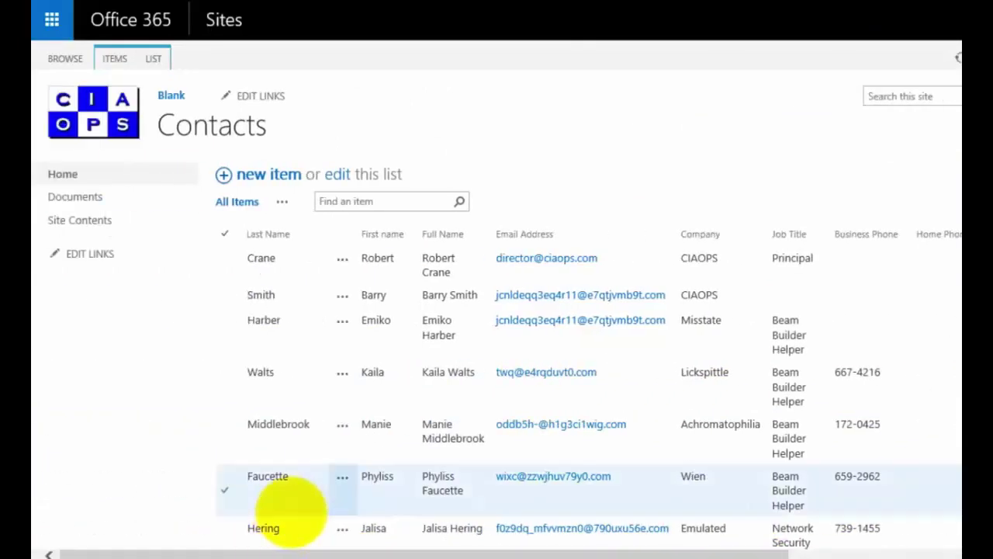